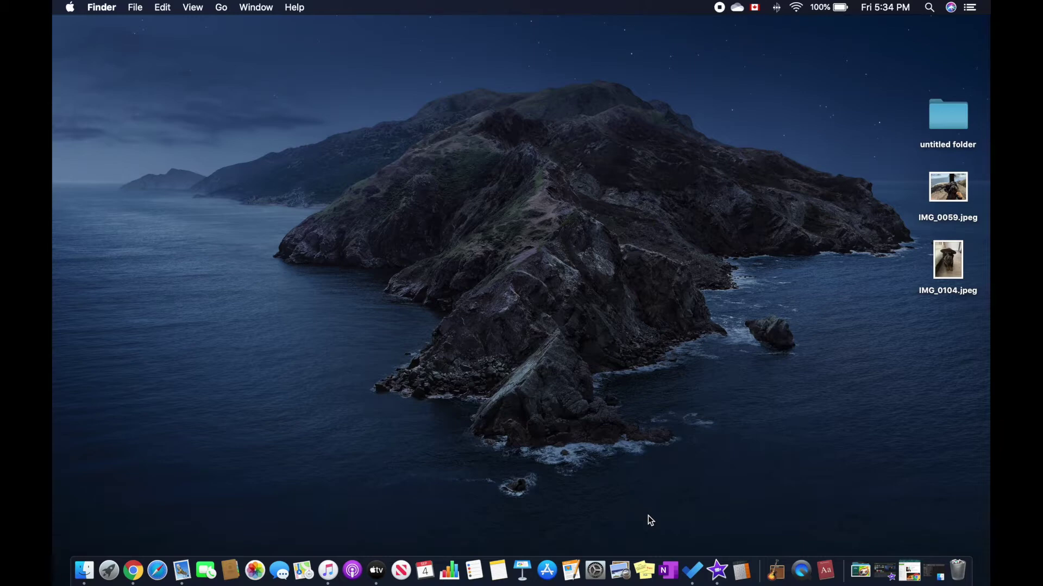
Check IMG_0059.jpeg's 3.7 MB size in the Desktop folder preview, then switch to icon view.
click(84, 570)
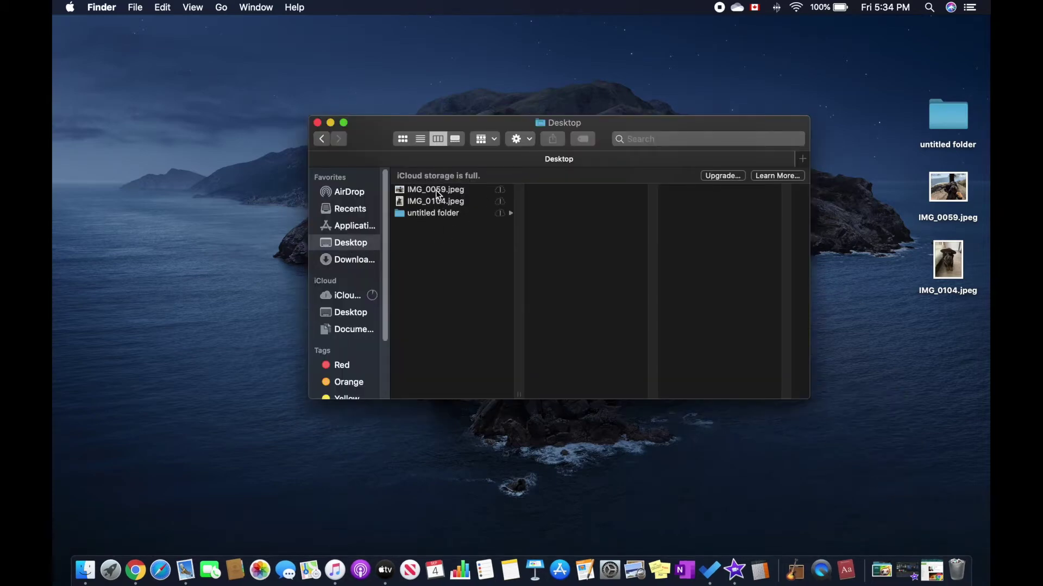
click(436, 191)
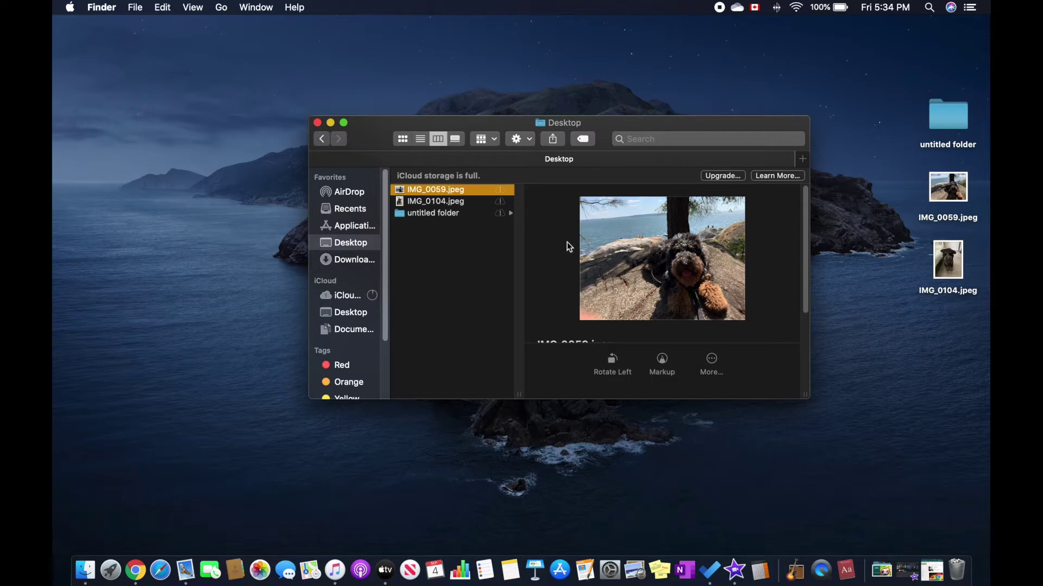
scroll(568, 247, down, 5)
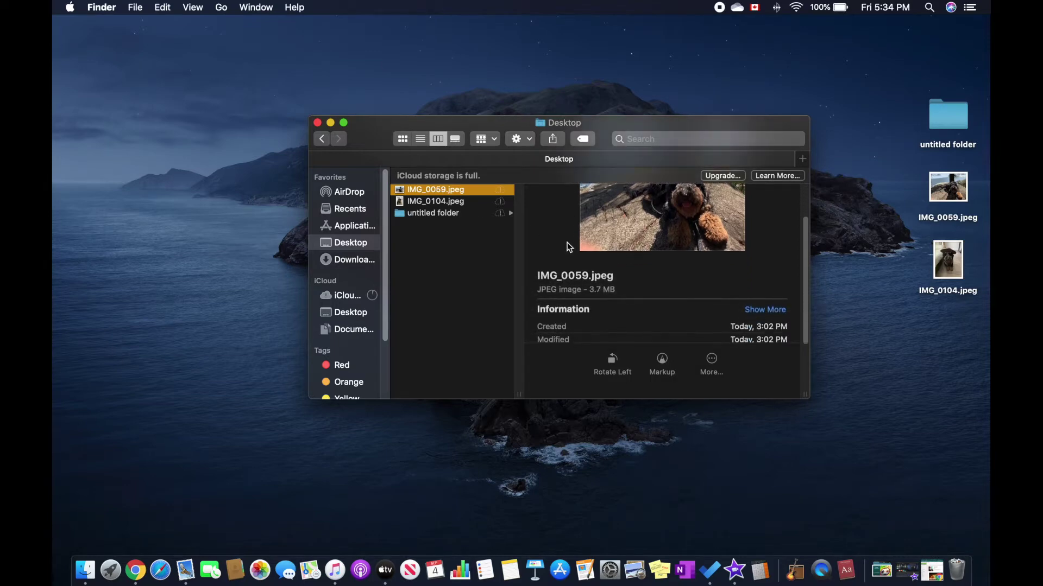
drag(590, 289, 618, 293)
click(617, 294)
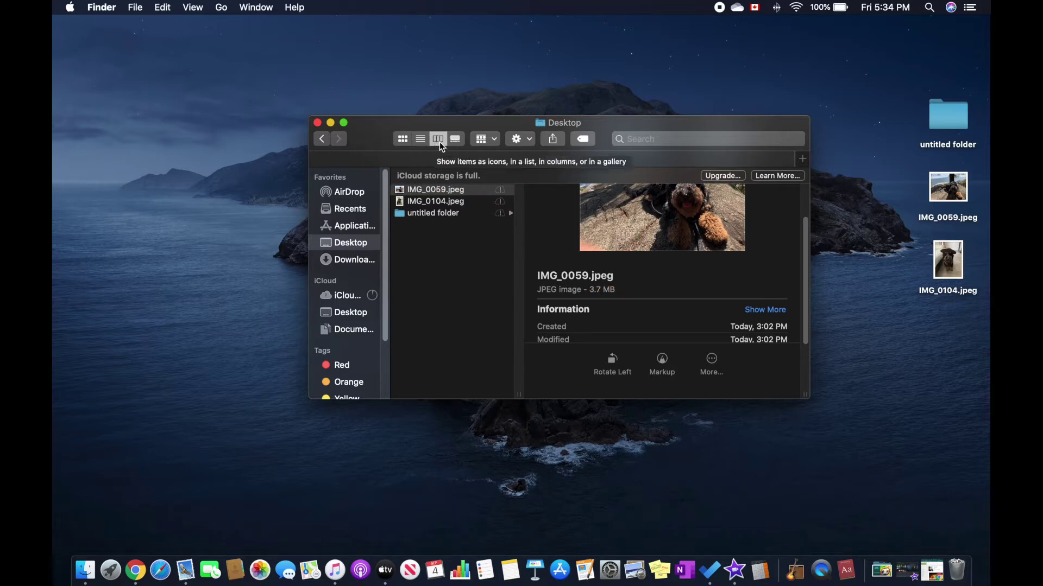
click(403, 139)
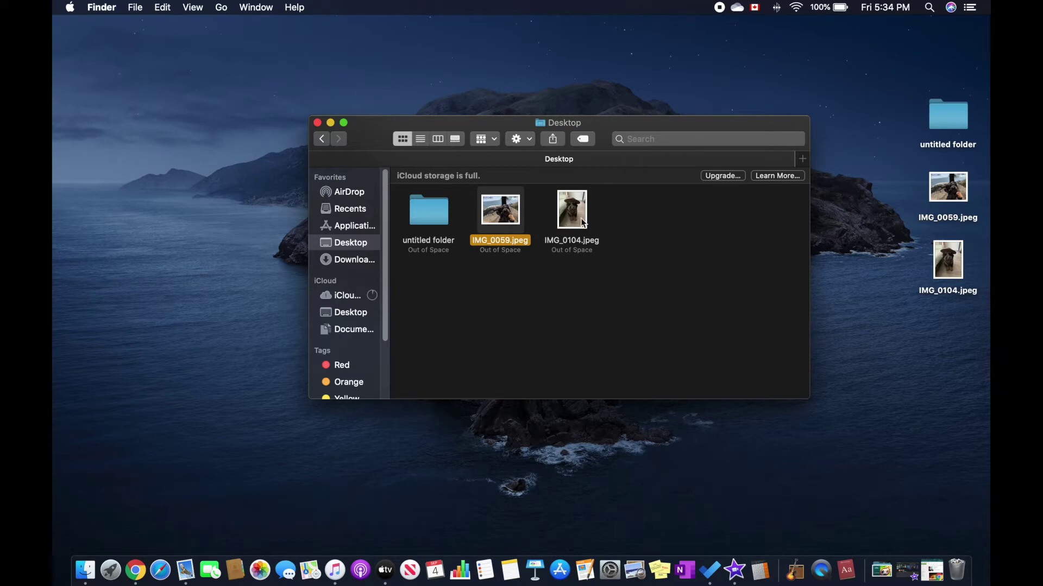
Confirm IMG_0059.jpeg's 3.7 MB size in Get Info, close it, and return to column view.
right_click(509, 218)
mouse_move(543, 234)
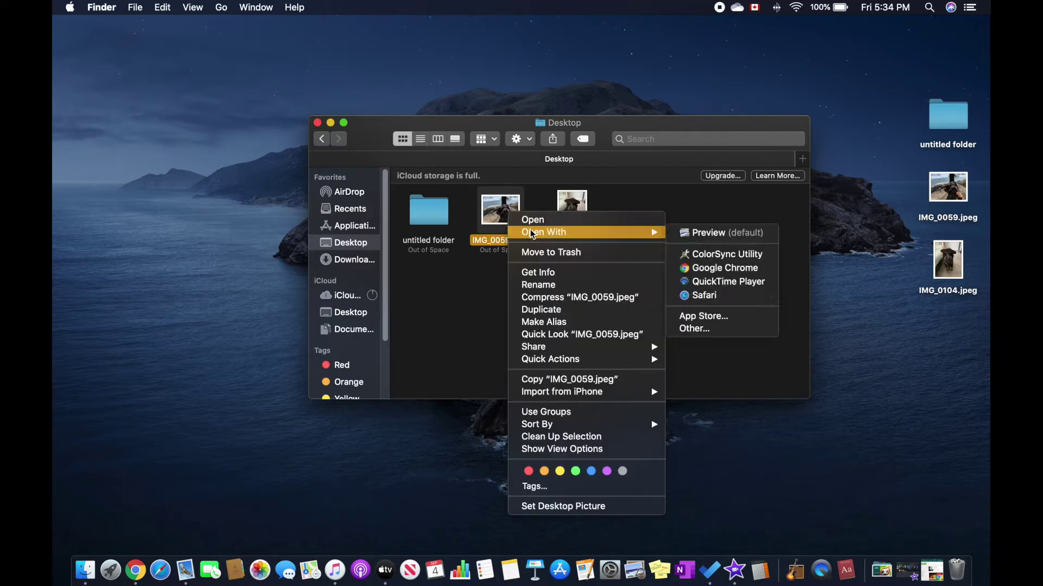
click(542, 271)
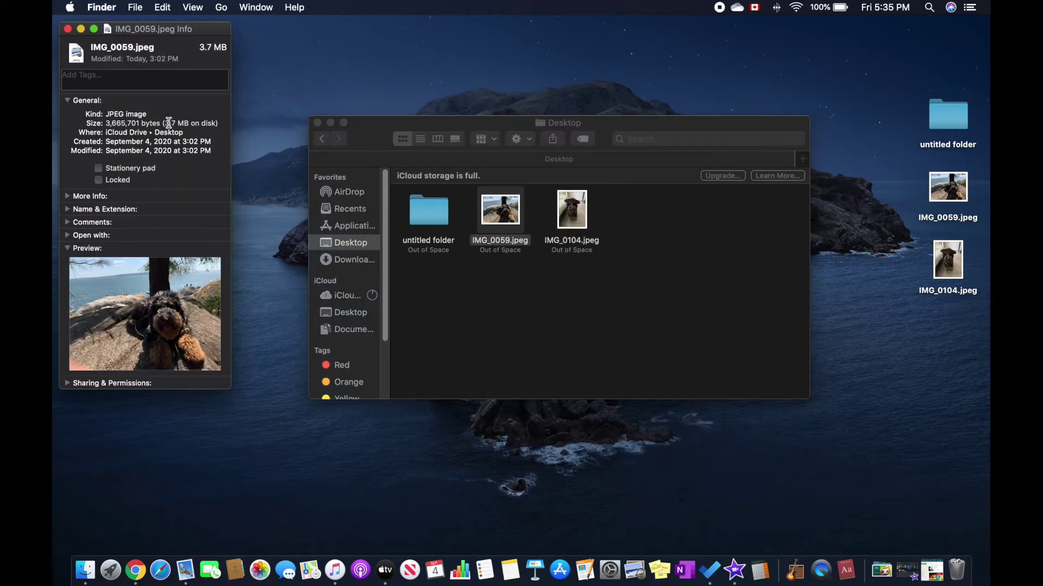
double_click(174, 123)
click(182, 124)
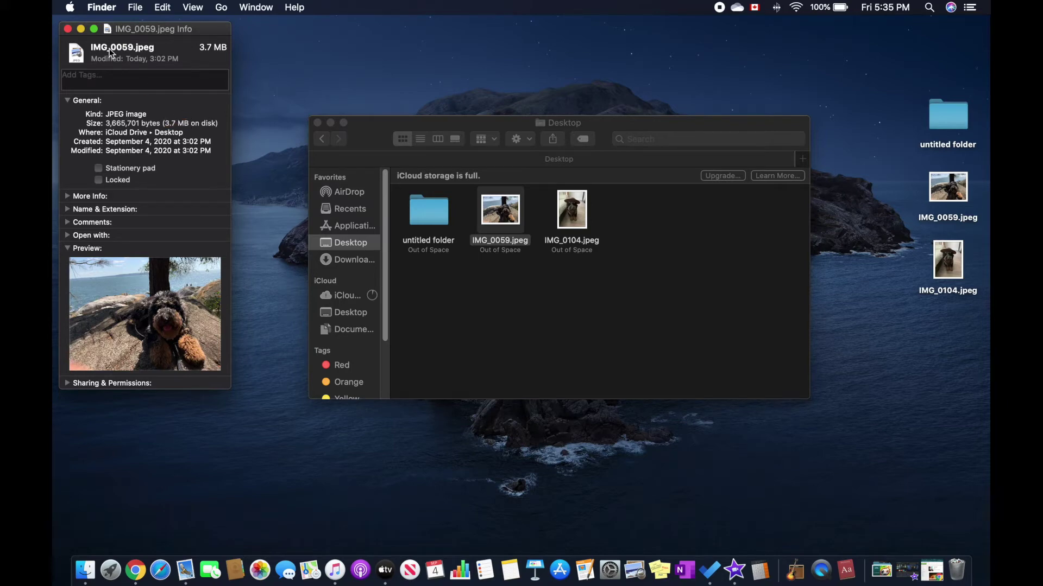
click(68, 29)
click(437, 140)
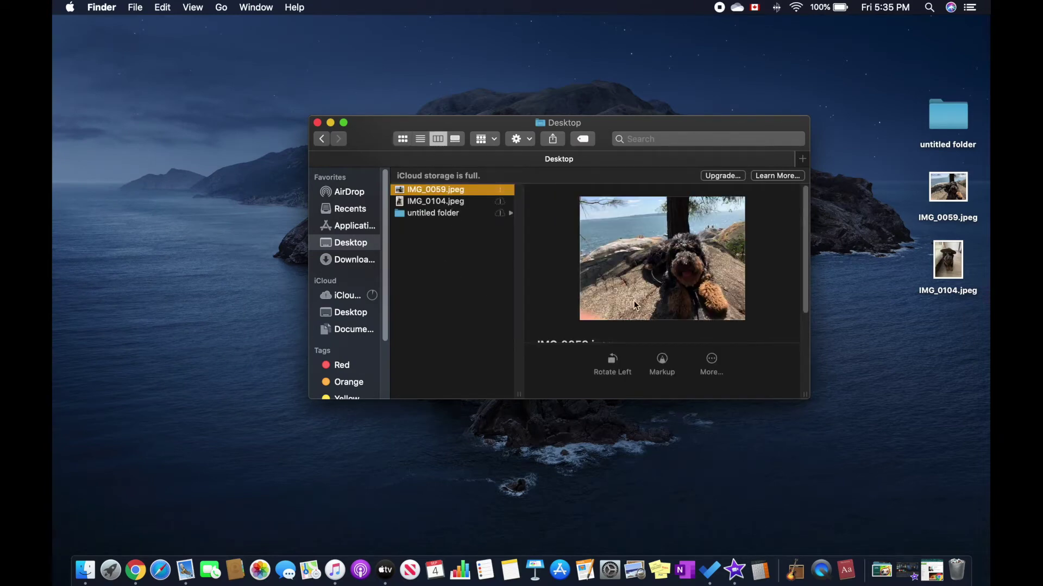
Scroll the preview pane to review IMG_0059.jpeg's file details.
drag(803, 279, 802, 305)
scroll(803, 304, down, 1)
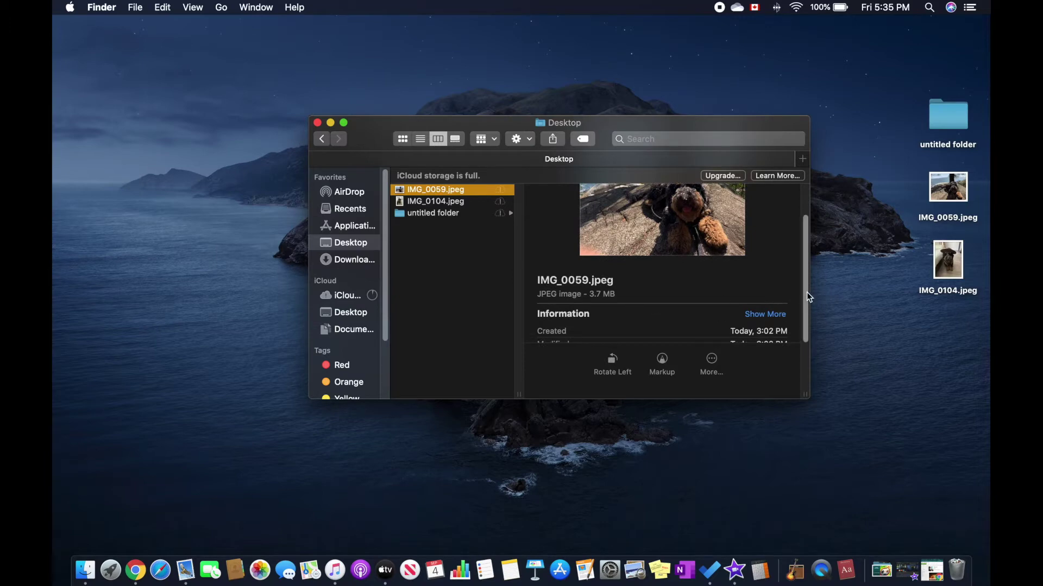
scroll(804, 301, down, 1)
drag(804, 306, 804, 347)
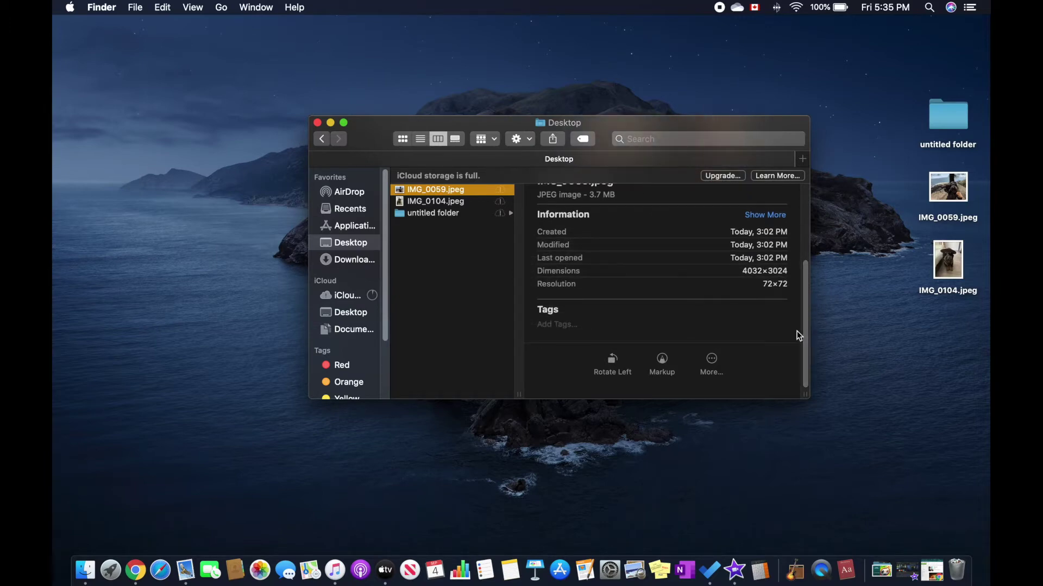
drag(806, 336, 807, 275)
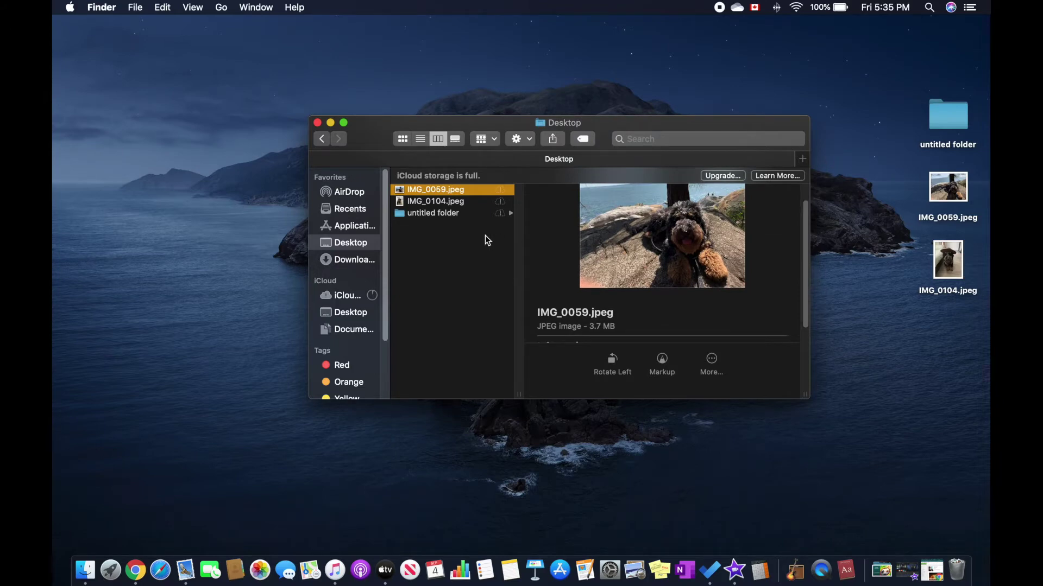
Open IMG_0059.jpeg in Preview using Open With.
right_click(481, 192)
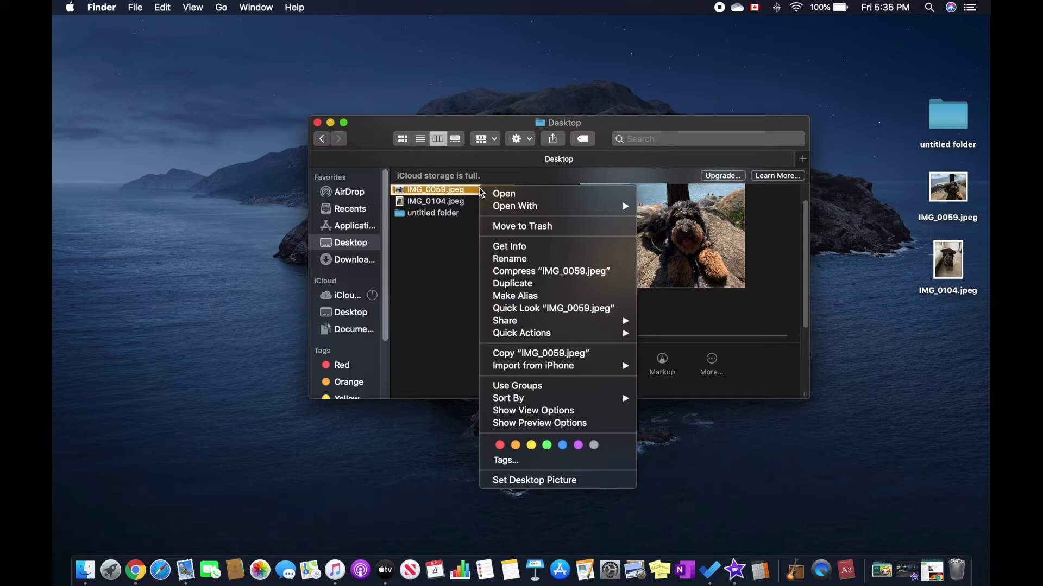
mouse_move(499, 207)
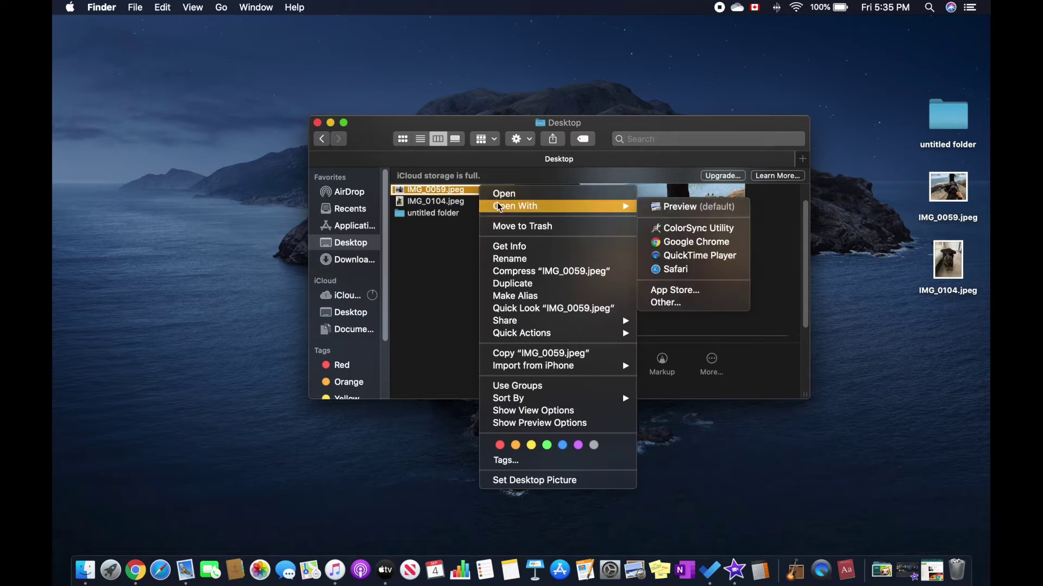
click(659, 205)
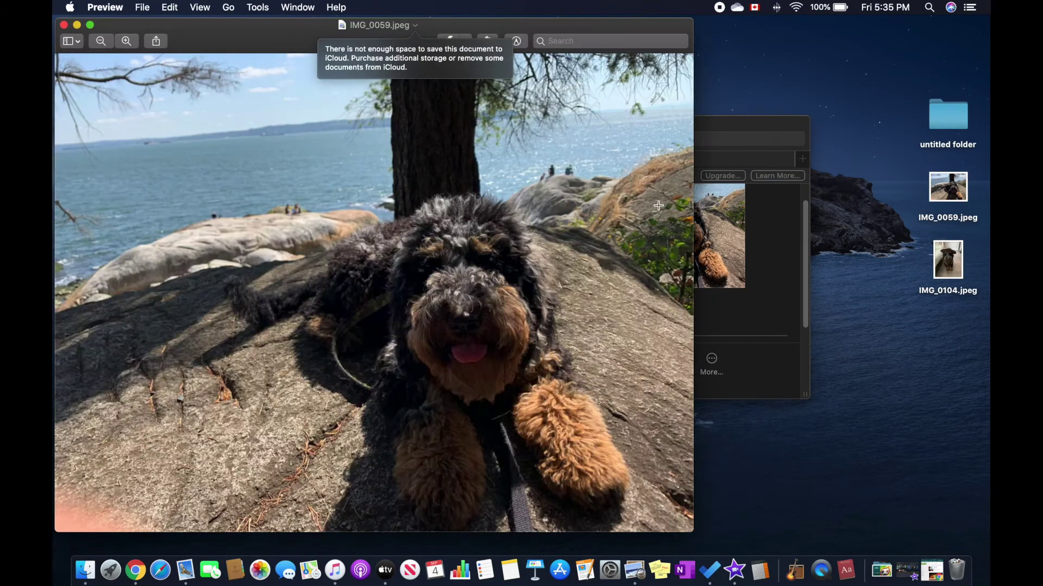
Put the photo in full screen and start an export with PDF as the format.
click(89, 25)
mouse_move(94, 3)
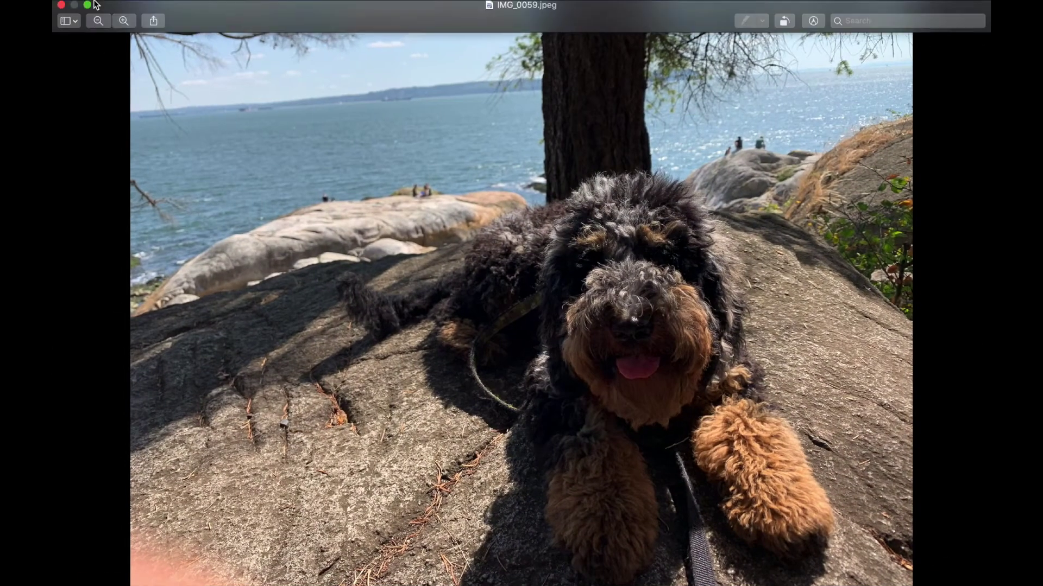
click(147, 8)
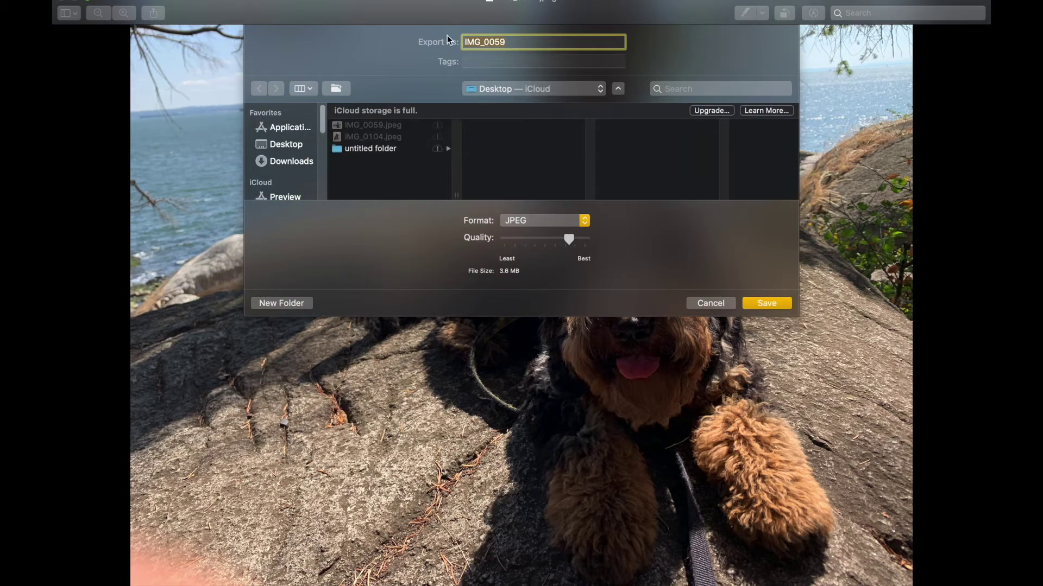
click(543, 224)
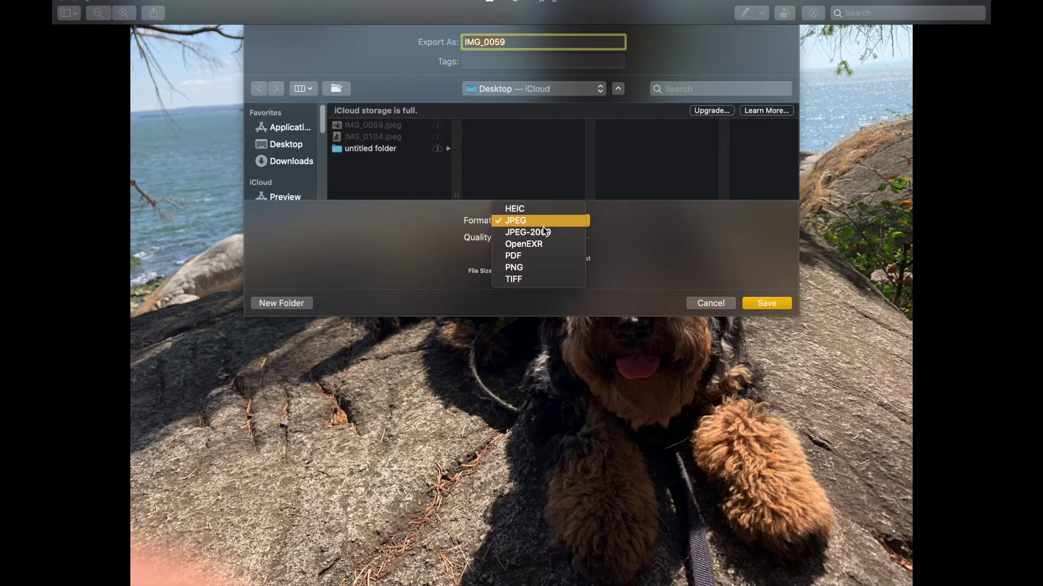
click(536, 256)
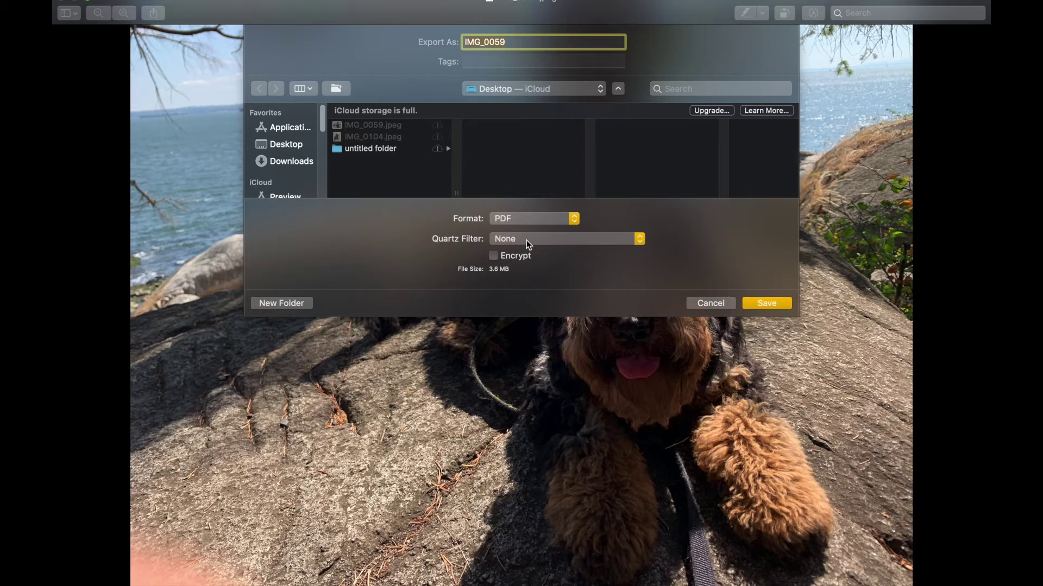
Apply the Reduce File Size filter and save to Desktop as 'IMG_0059 reduced size'.
click(536, 242)
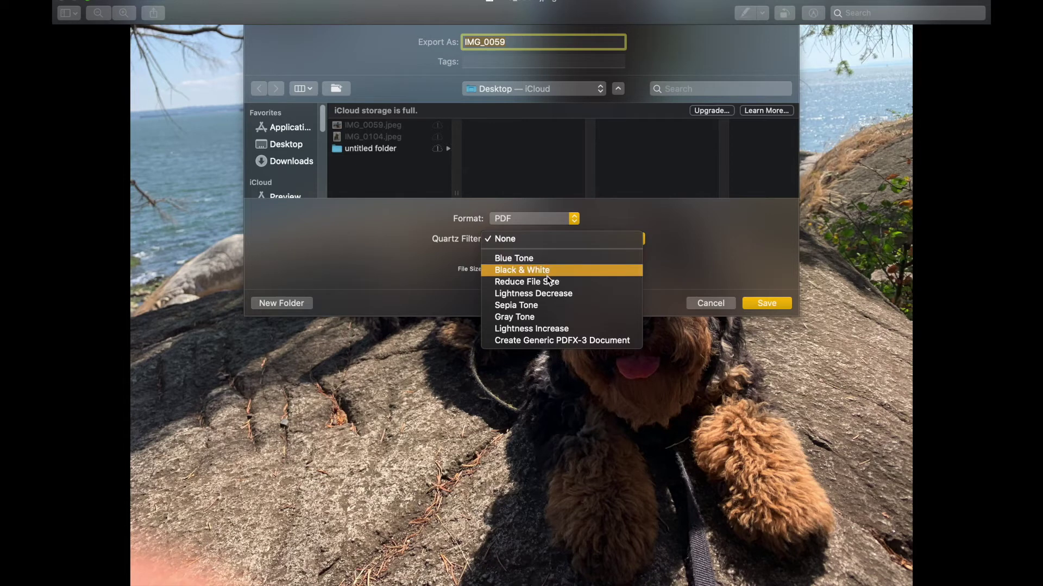
click(575, 282)
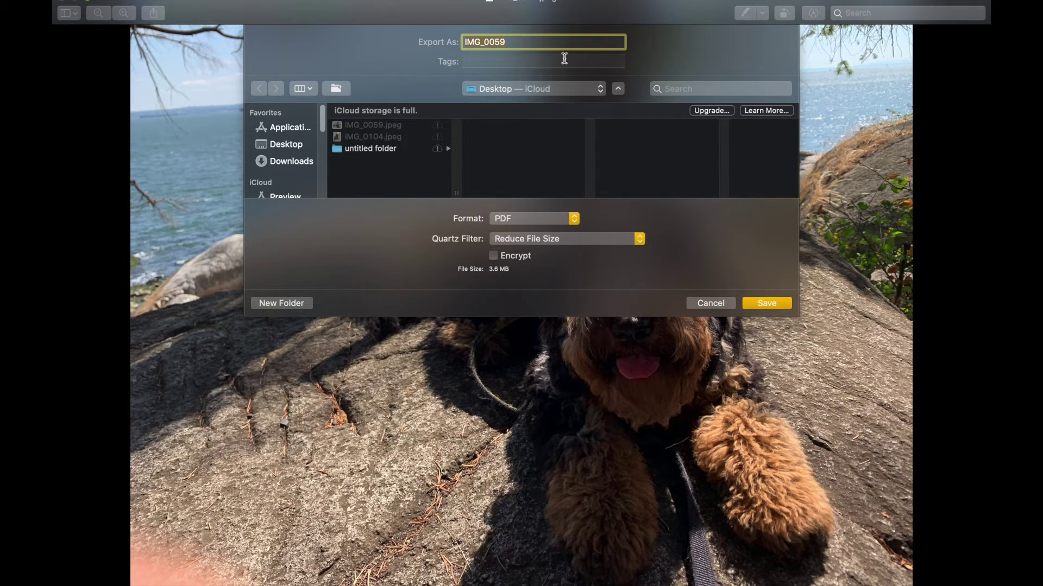
click(565, 93)
click(566, 92)
text(reduced size)
click(753, 303)
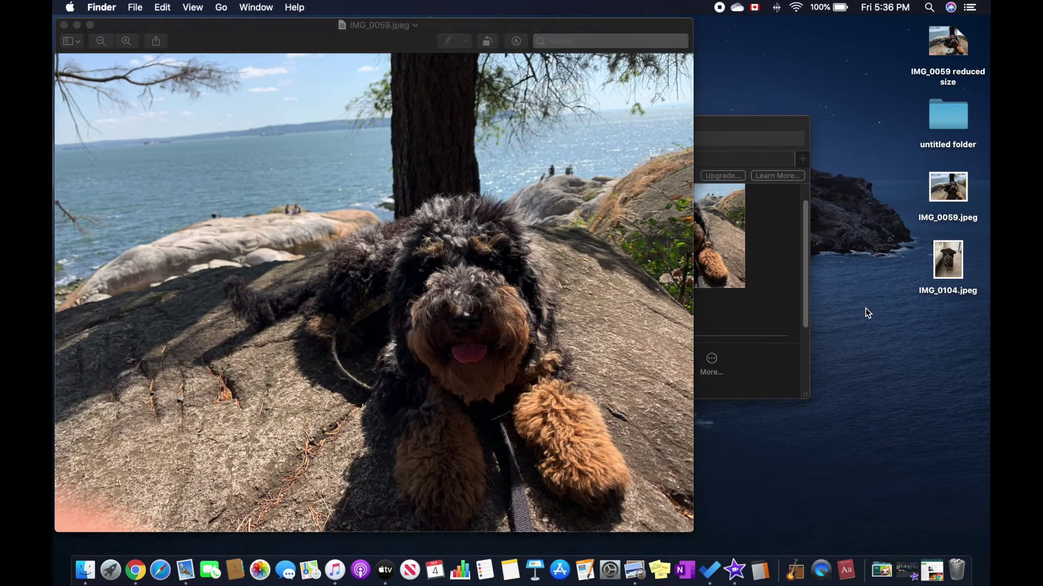
Close the Finder Desktop window and open the 'IMG_0059 reduced size' PDF from the desktop.
click(726, 122)
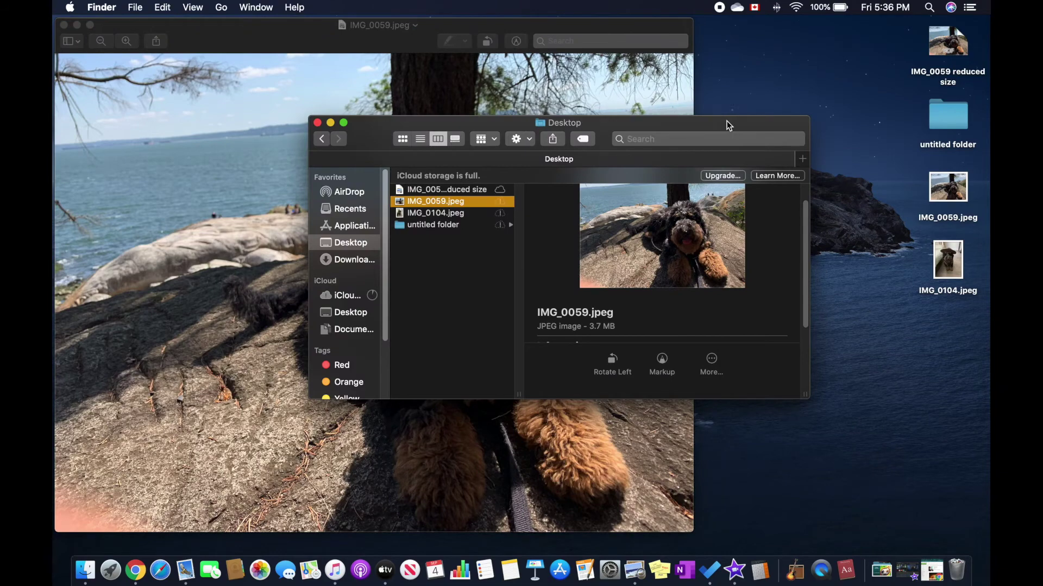
click(317, 124)
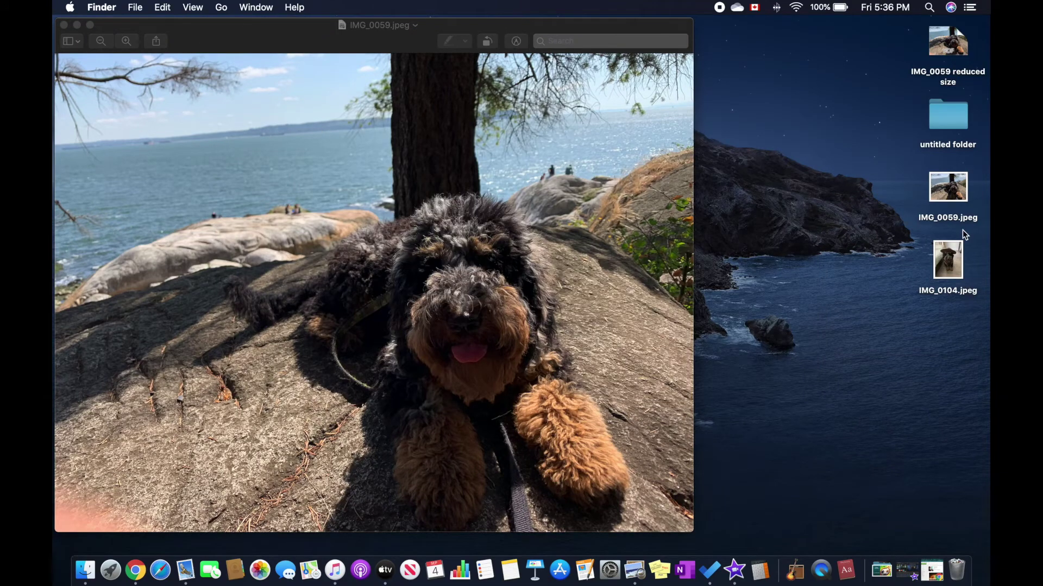
double_click(959, 50)
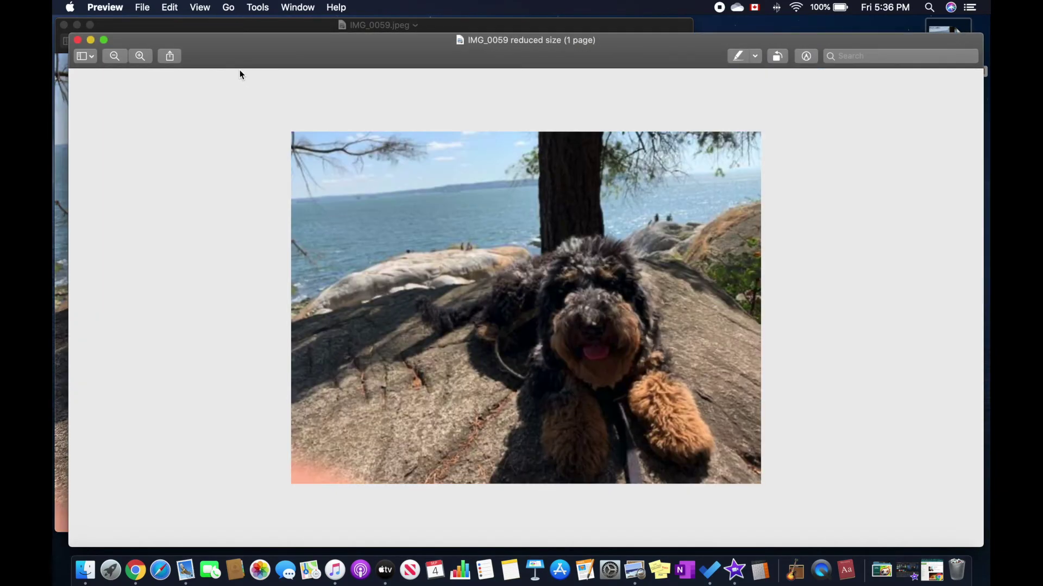
click(115, 22)
Compare sizes in Finder: the reduced PDF at 47 KB versus the original JPEG at 3.7 MB.
click(85, 570)
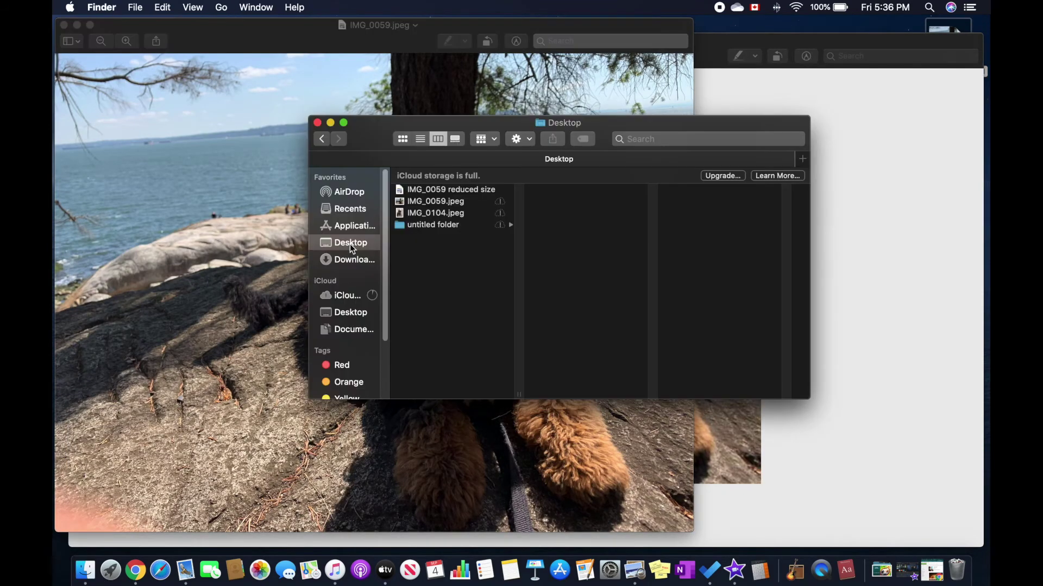
click(468, 187)
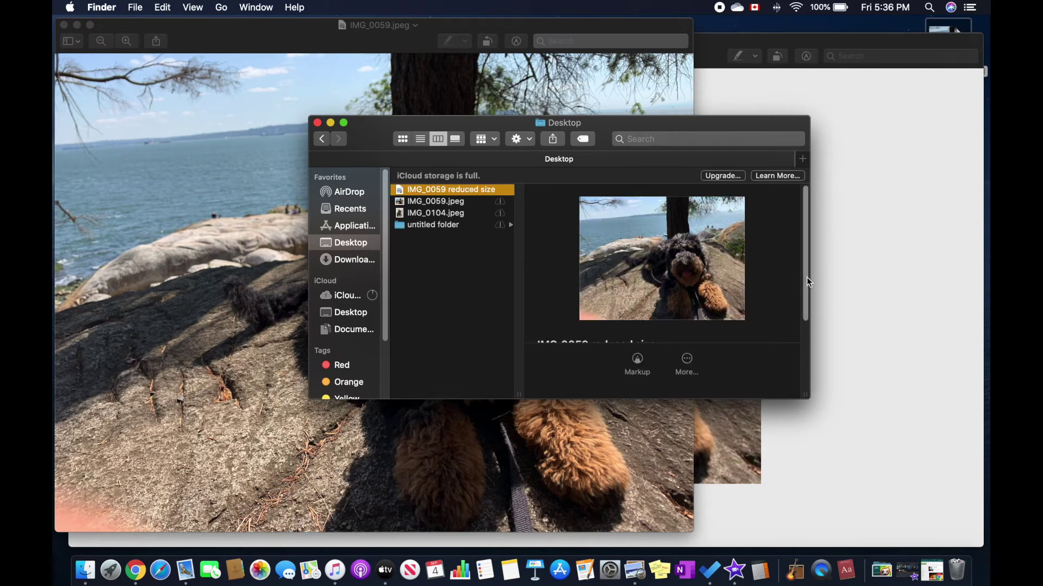
drag(803, 275, 766, 319)
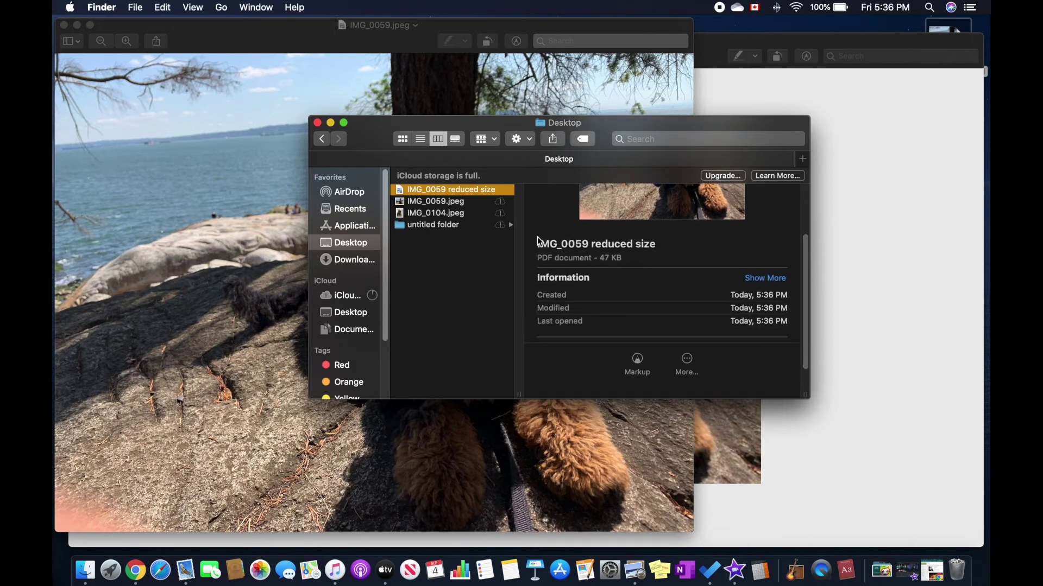
click(466, 203)
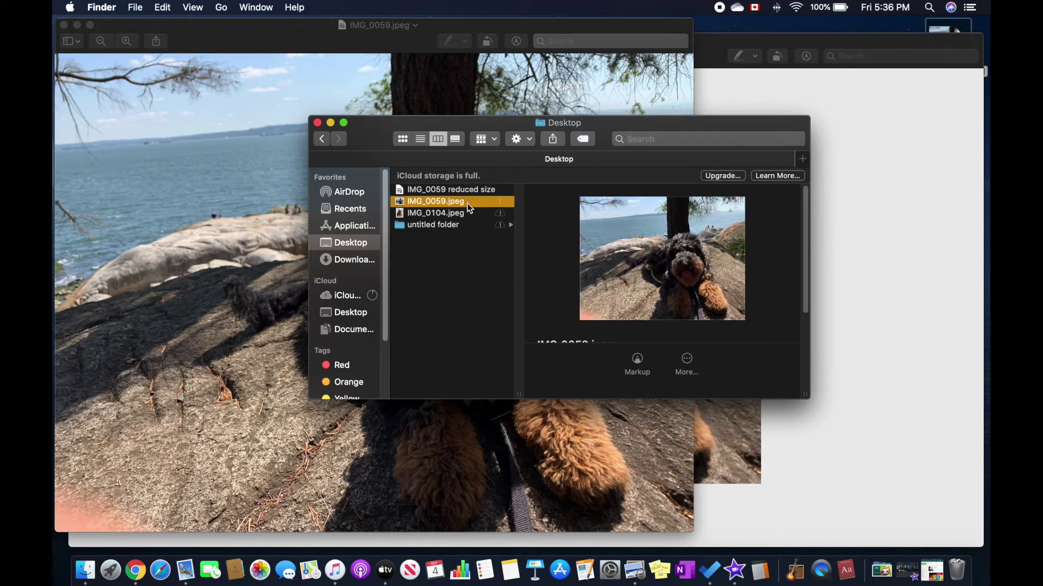
drag(804, 259, 803, 291)
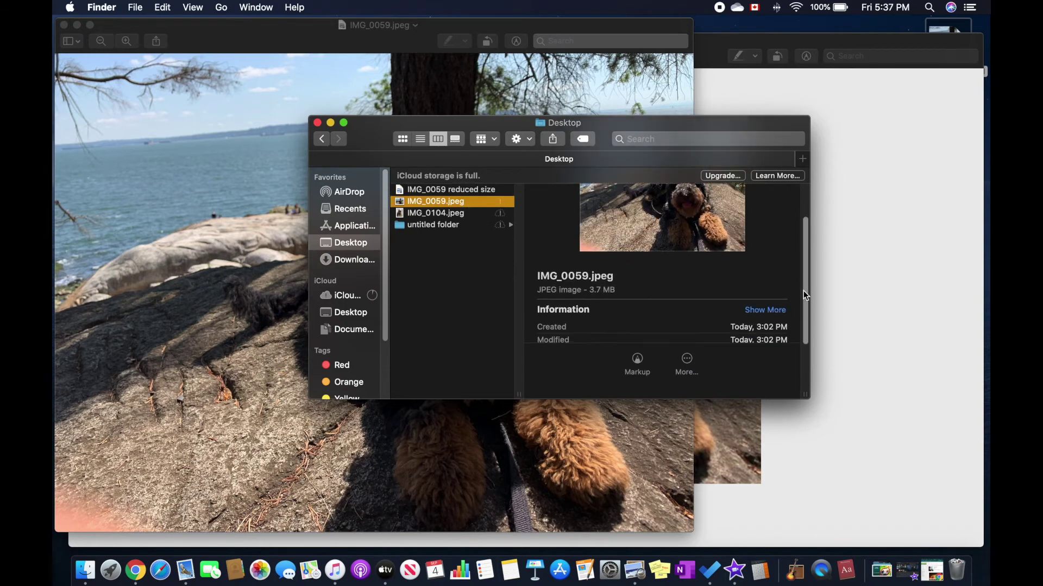
click(488, 190)
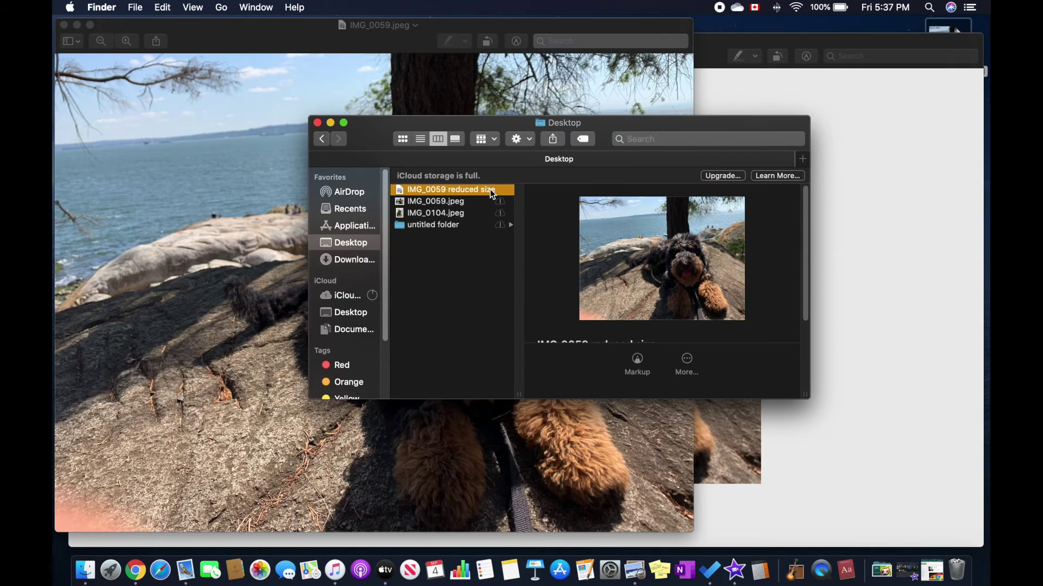
Close Finder and view the reduced size PDF full screen in Preview.
click(318, 122)
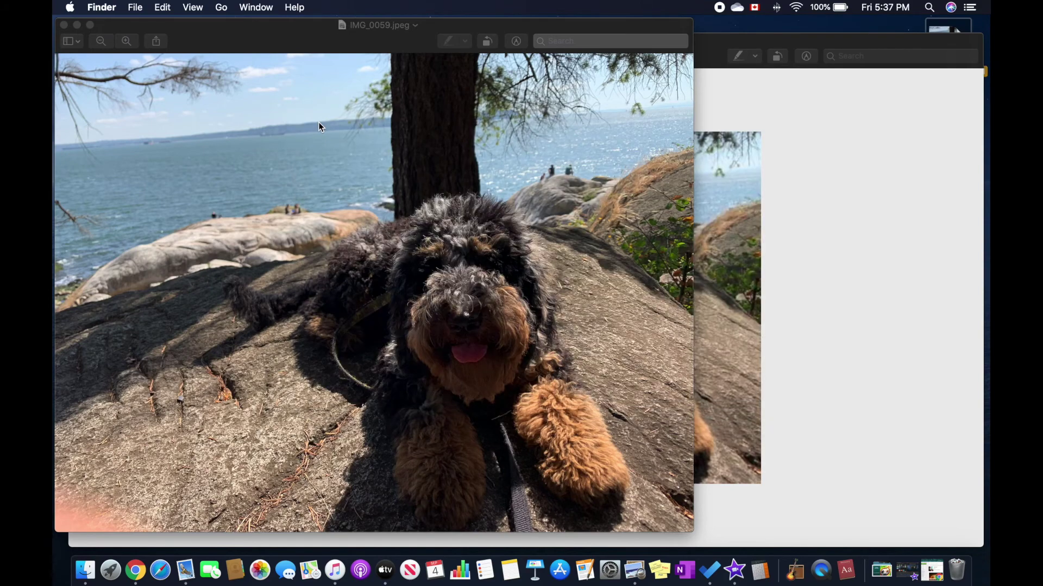
click(804, 157)
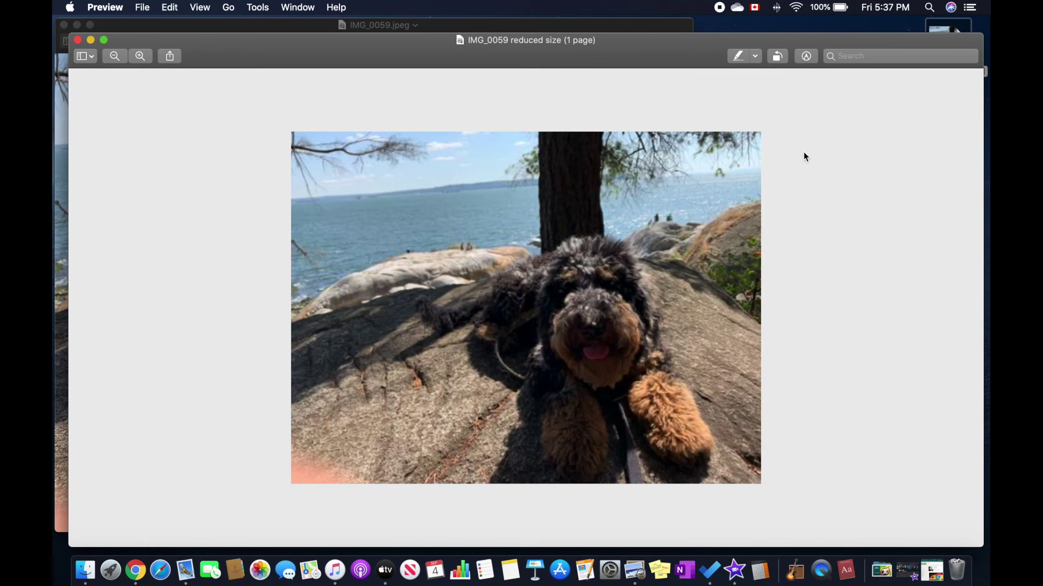
key(ctrl+super+f)
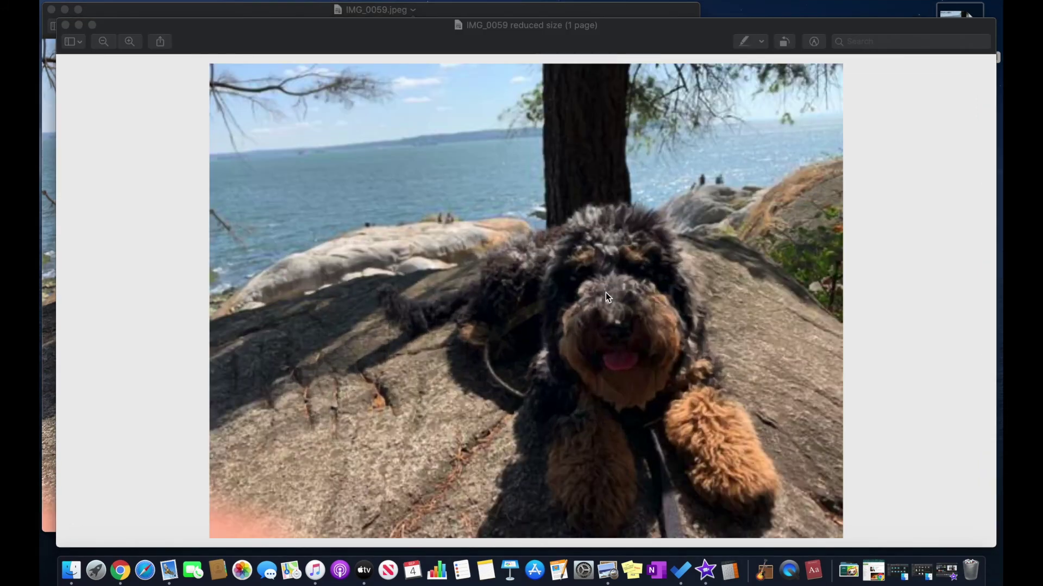